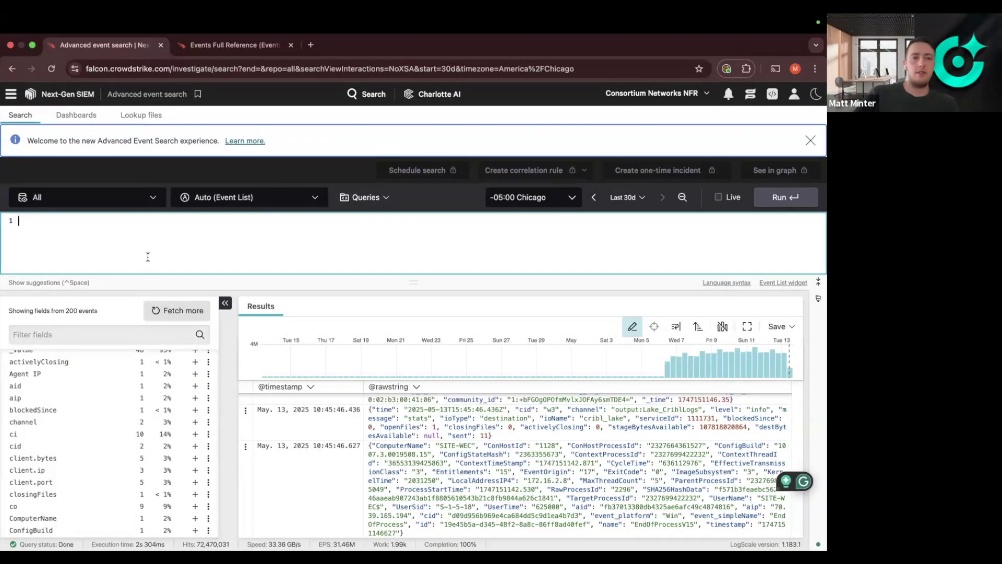
Go back to Advanced event search through the main menu's Investigate section
{"action": "left_click", "coordinate": [12, 97]}
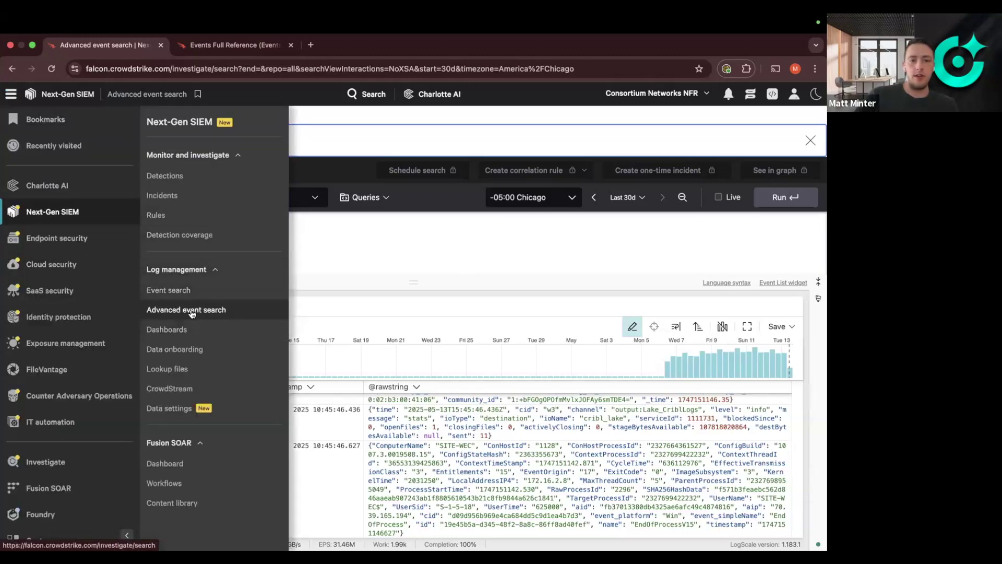
{"action": "scroll", "coordinate": [78, 360], "scroll_direction": "down", "scroll_amount": 3}
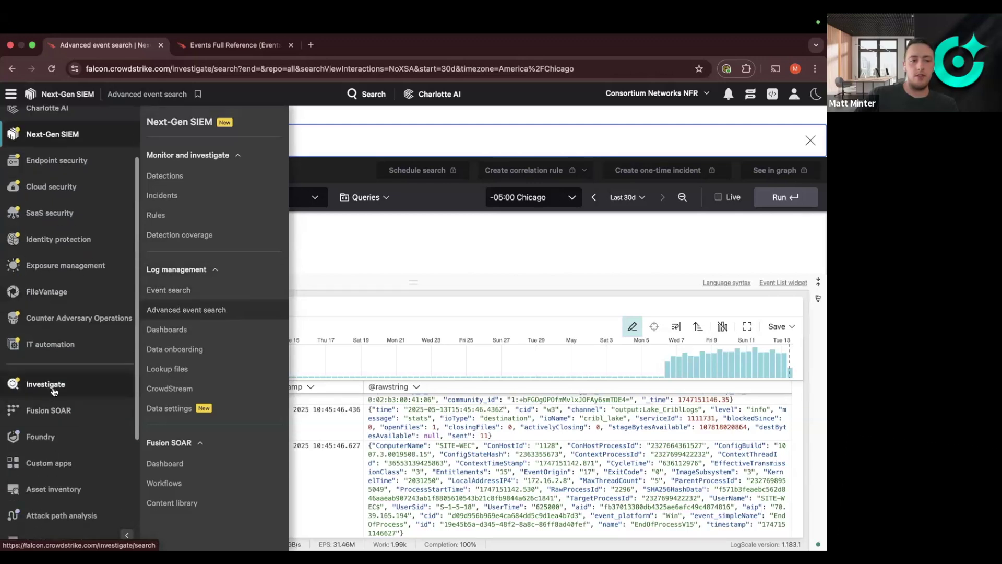
{"action": "left_click", "coordinate": [52, 384]}
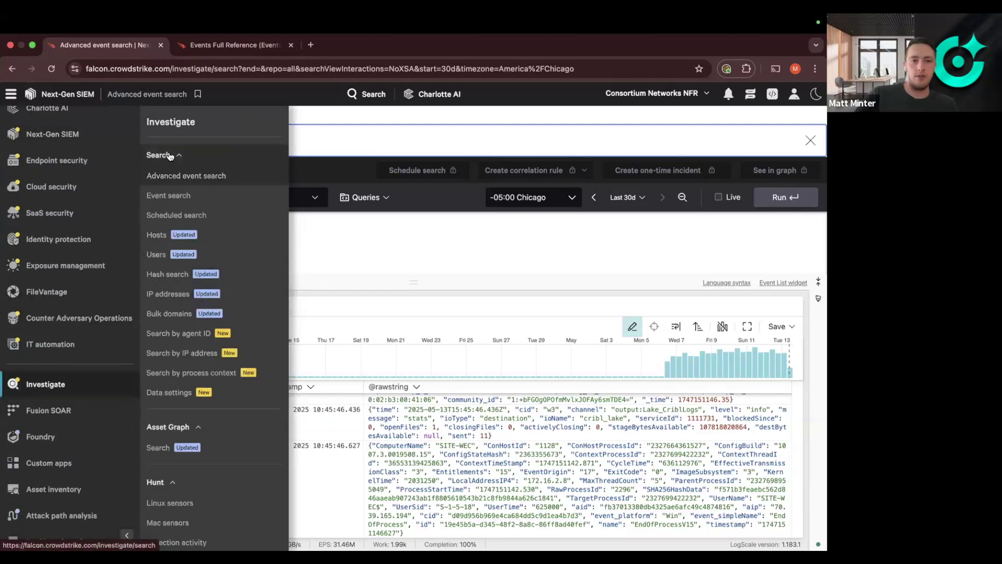
{"action": "left_click", "coordinate": [326, 243]}
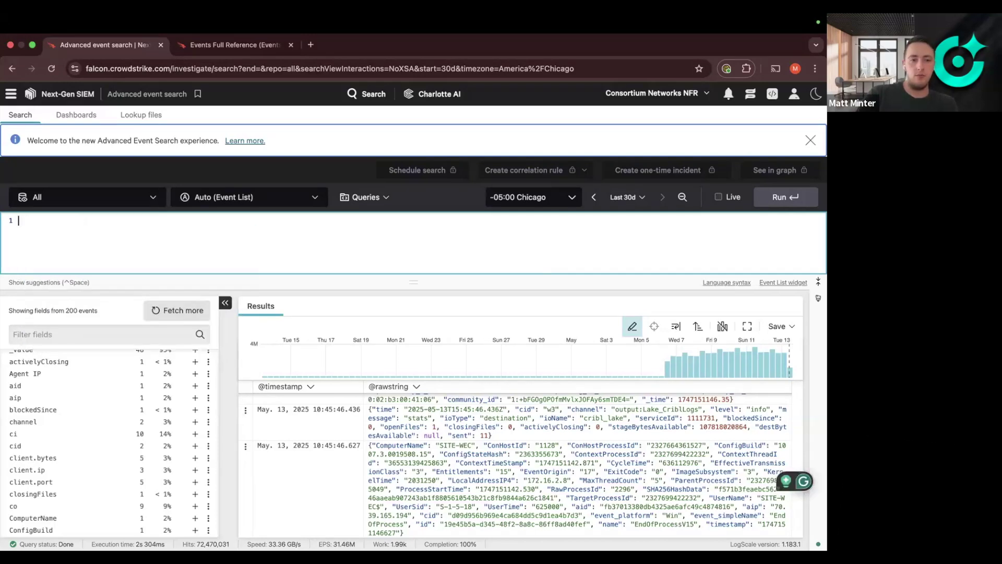
Enter the query #event_simpleName = DnsRequest | event_platform = "Win" in the editor
{"action": "type", "text": "#event_simpl"}
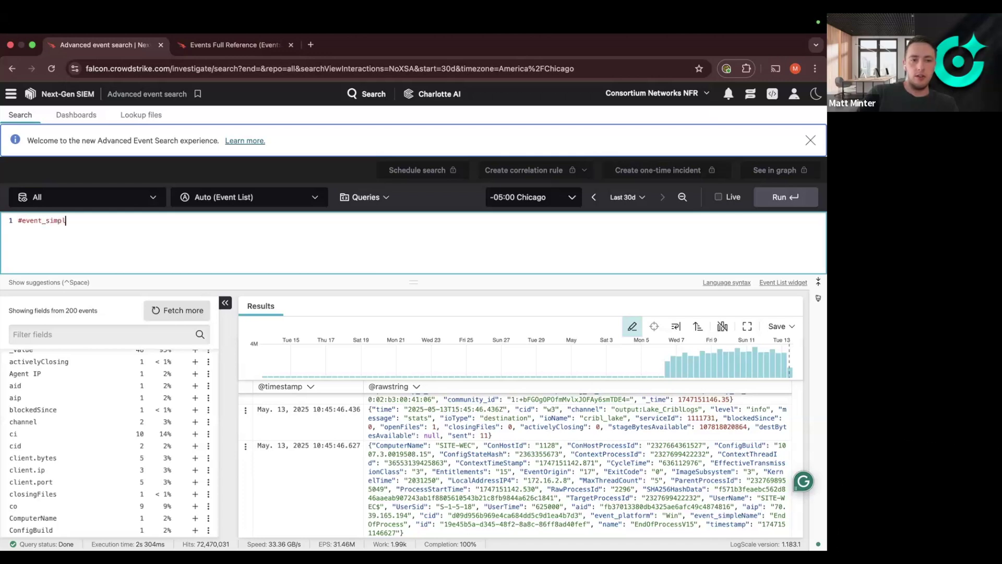
{"action": "type", "text": "eName = DnsRequest |"}
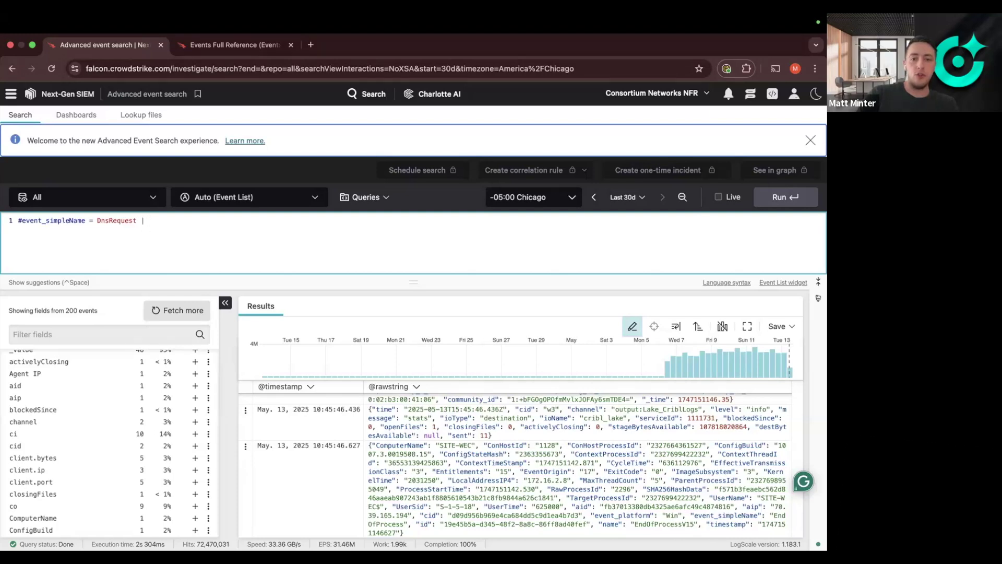
{"action": "type", "text": "event_"}
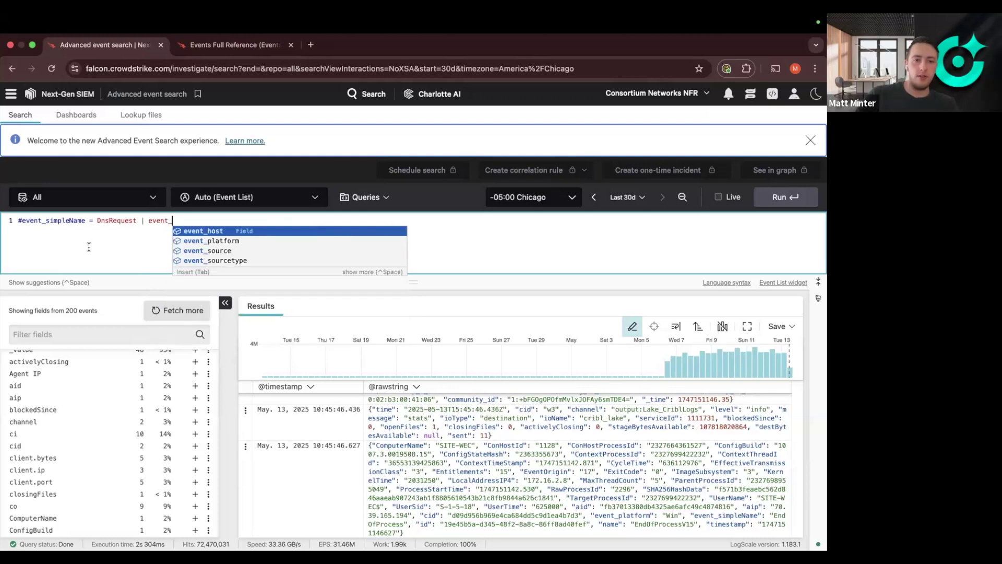
{"action": "left_click", "coordinate": [207, 242]}
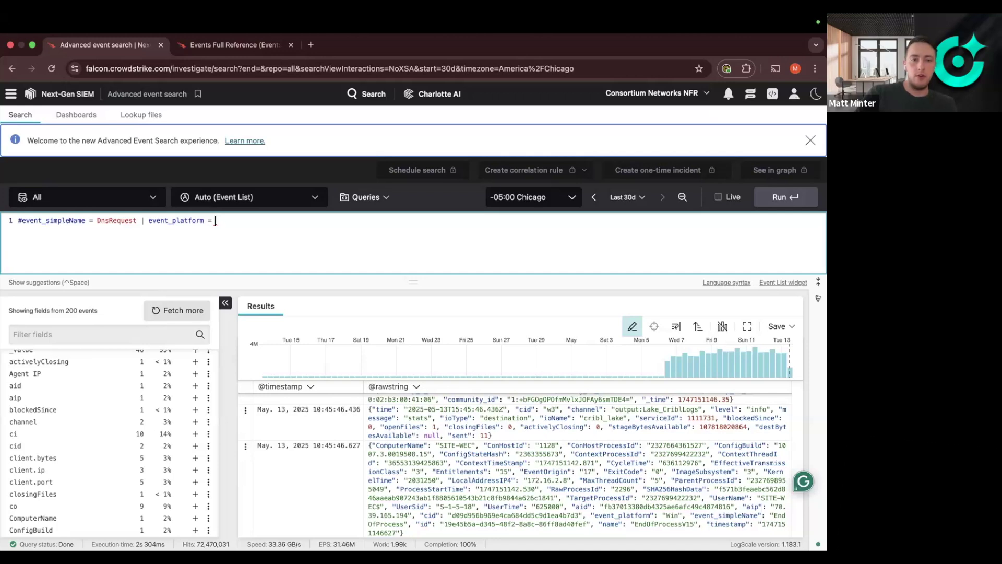
{"action": "type", "text": "\"Win\""}
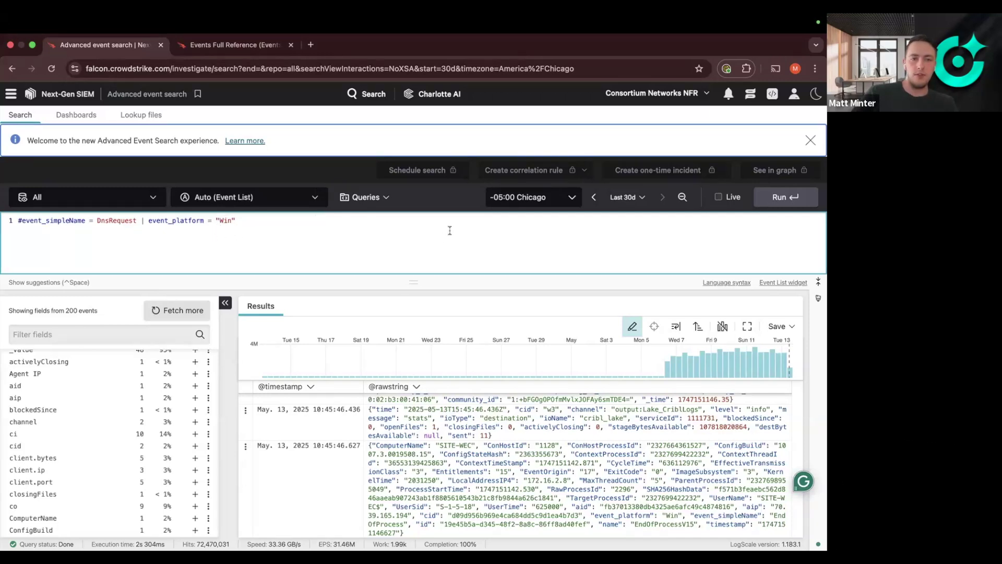
{"action": "left_click", "coordinate": [621, 202]}
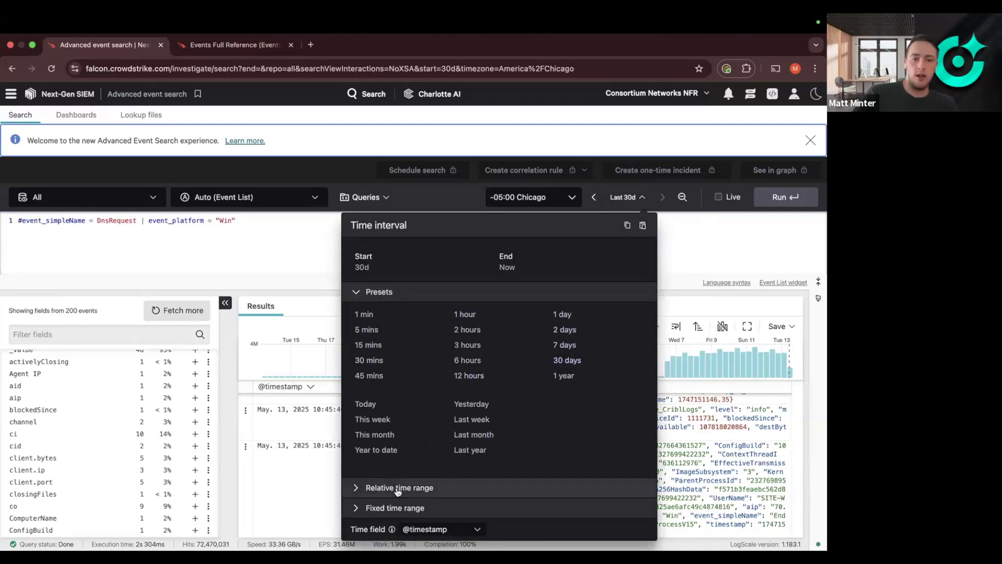
Run the Windows DNS query over the 30 days preset and scroll the 333,921 results
{"action": "left_click", "coordinate": [388, 508]}
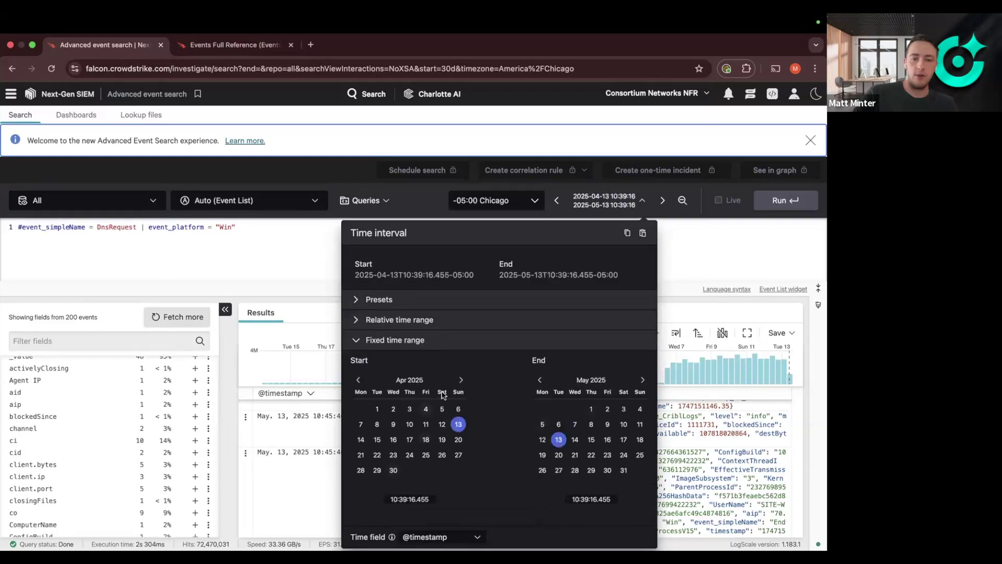
{"action": "left_click", "coordinate": [381, 303]}
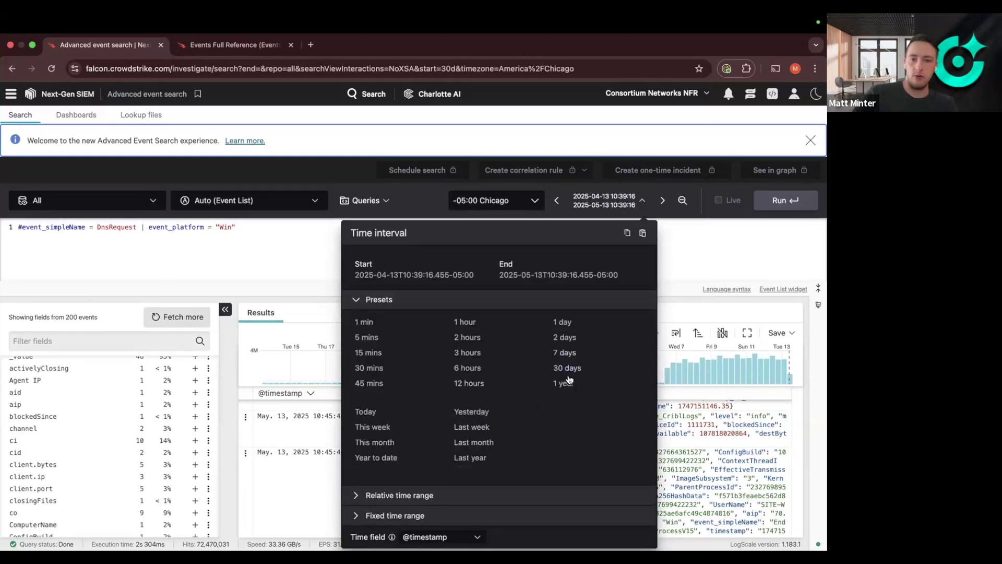
{"action": "left_click", "coordinate": [567, 368]}
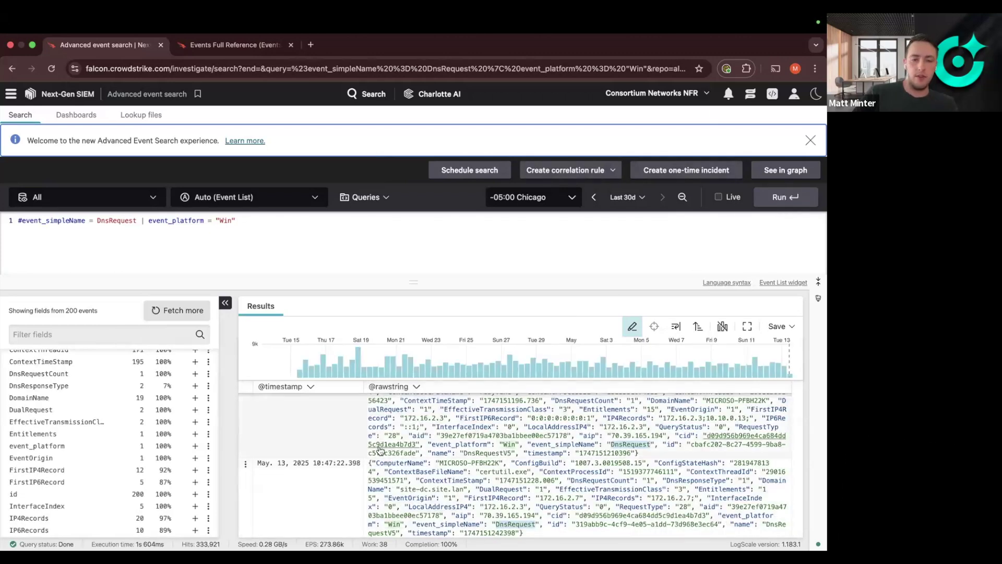
{"action": "scroll", "coordinate": [386, 441], "scroll_direction": "up", "scroll_amount": 3}
{"action": "scroll", "coordinate": [386, 439], "scroll_direction": "up", "scroll_amount": 10}
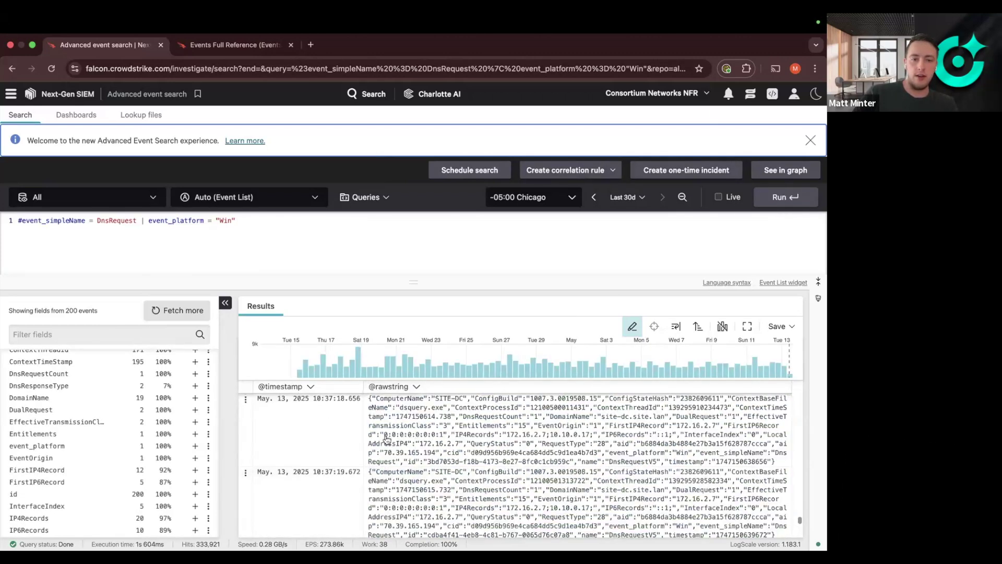
{"action": "scroll", "coordinate": [385, 439], "scroll_direction": "up", "scroll_amount": 10}
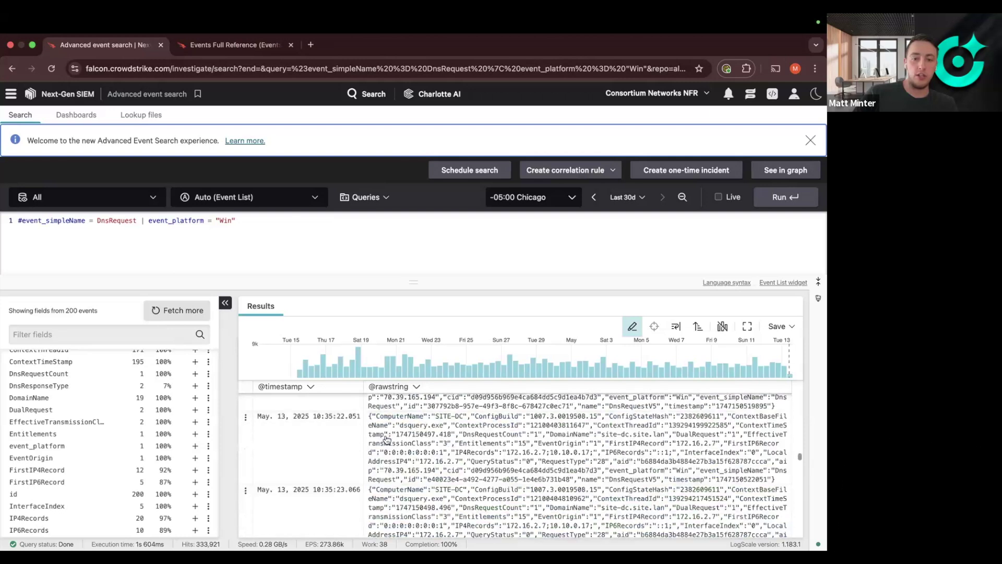
{"action": "scroll", "coordinate": [383, 445], "scroll_direction": "up", "scroll_amount": 10}
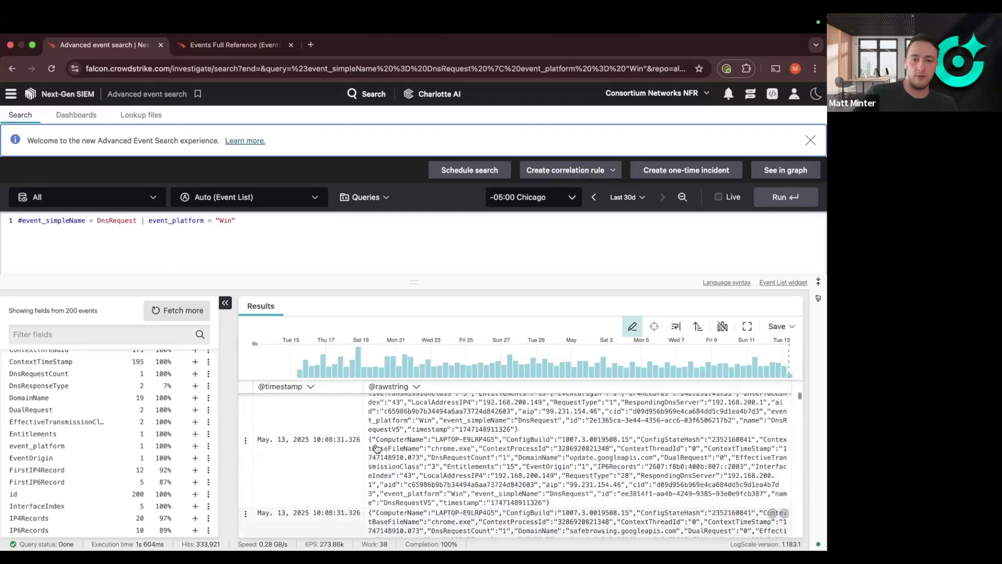
{"action": "scroll", "coordinate": [376, 444], "scroll_direction": "down", "scroll_amount": 5}
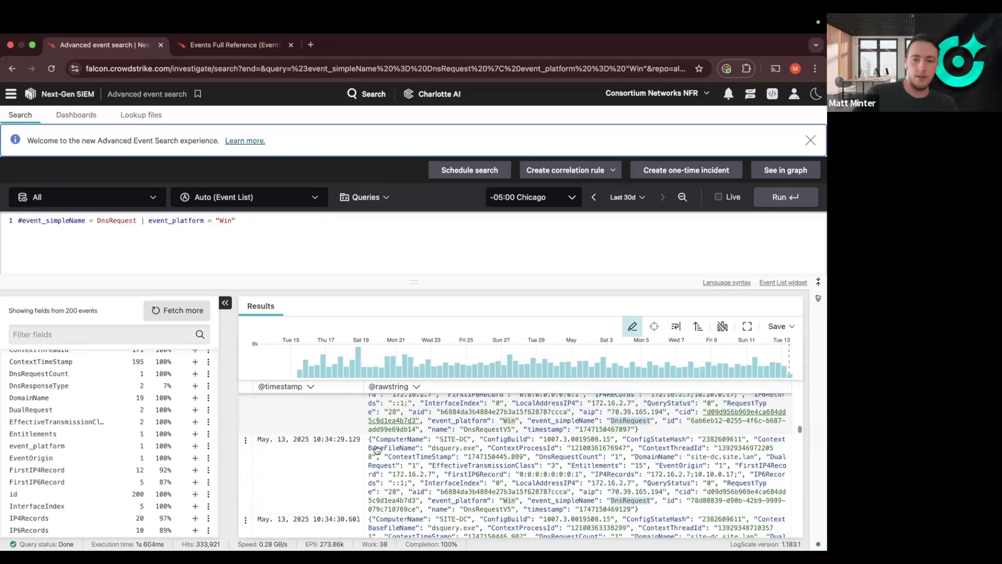
{"action": "scroll", "coordinate": [377, 448], "scroll_direction": "up", "scroll_amount": 3}
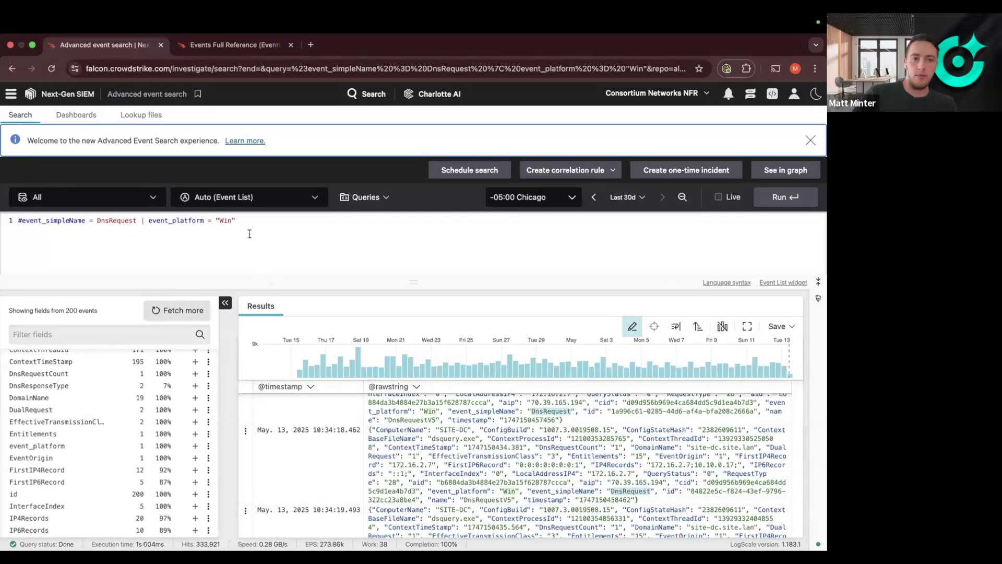
{"action": "scroll", "coordinate": [410, 454], "scroll_direction": "up", "scroll_amount": 3}
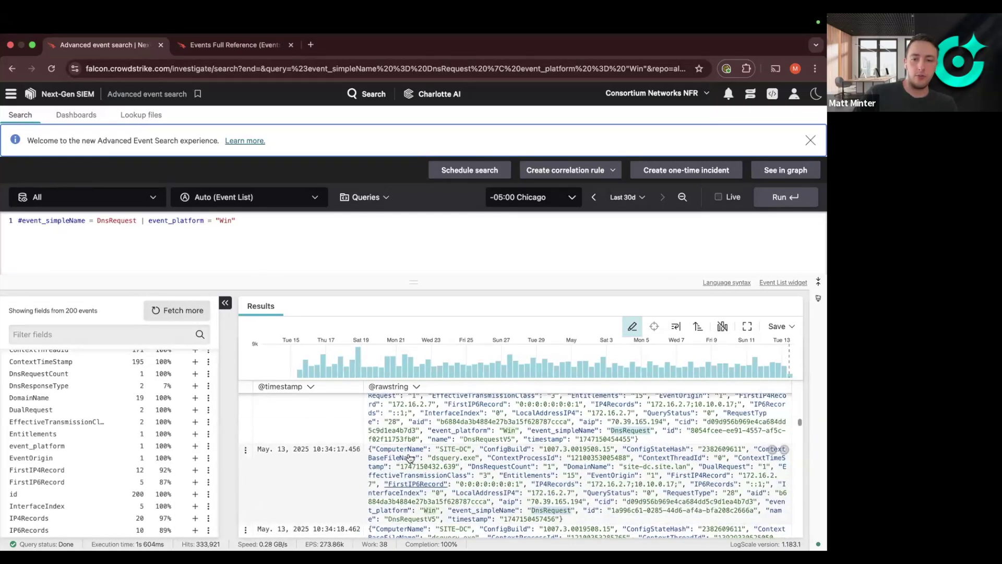
{"action": "scroll", "coordinate": [410, 454], "scroll_direction": "up", "scroll_amount": 5}
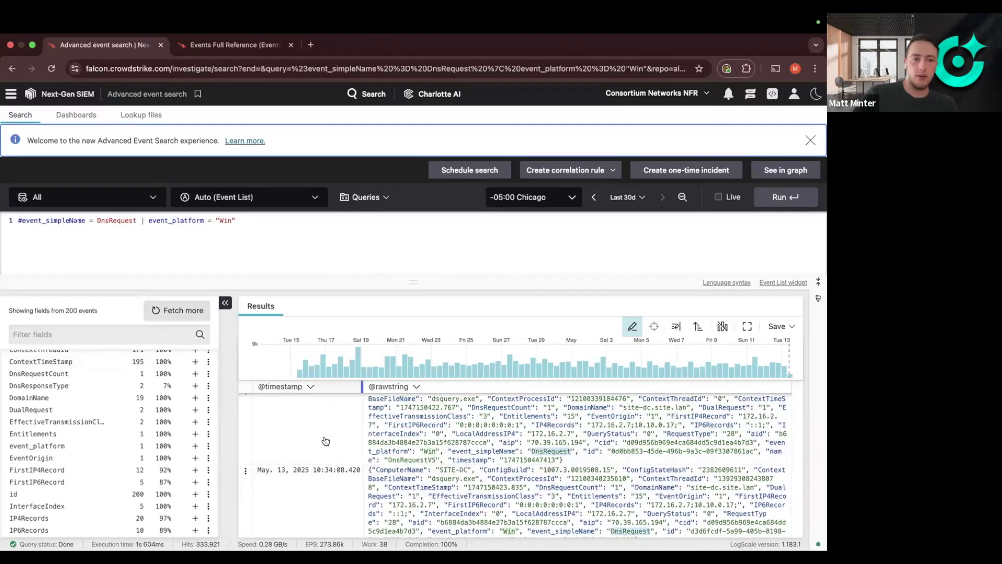
Start an ndjson export of the results, renaming the file 'Dnsrequests on windows hosts'
{"action": "left_click", "coordinate": [791, 334]}
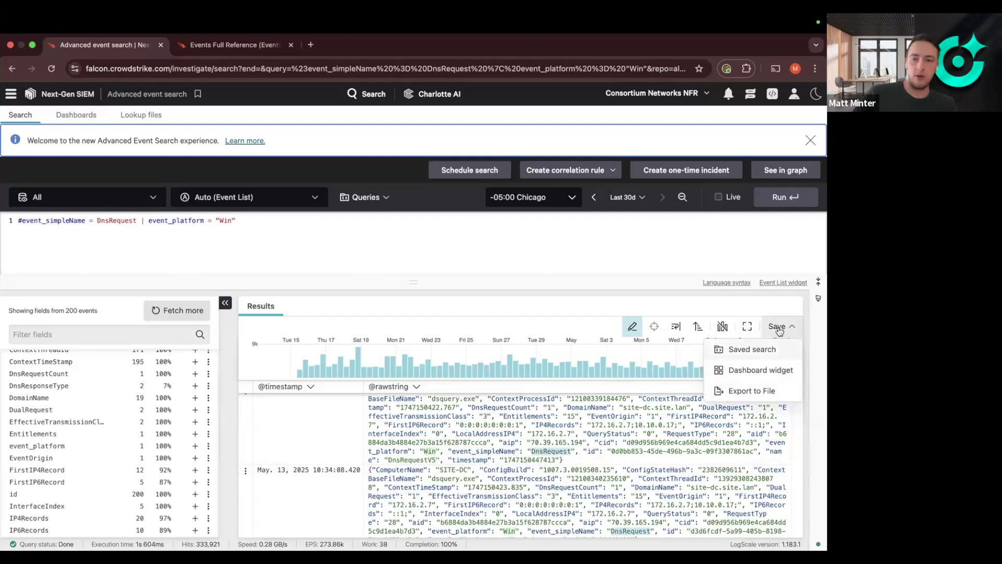
{"action": "left_click", "coordinate": [747, 392]}
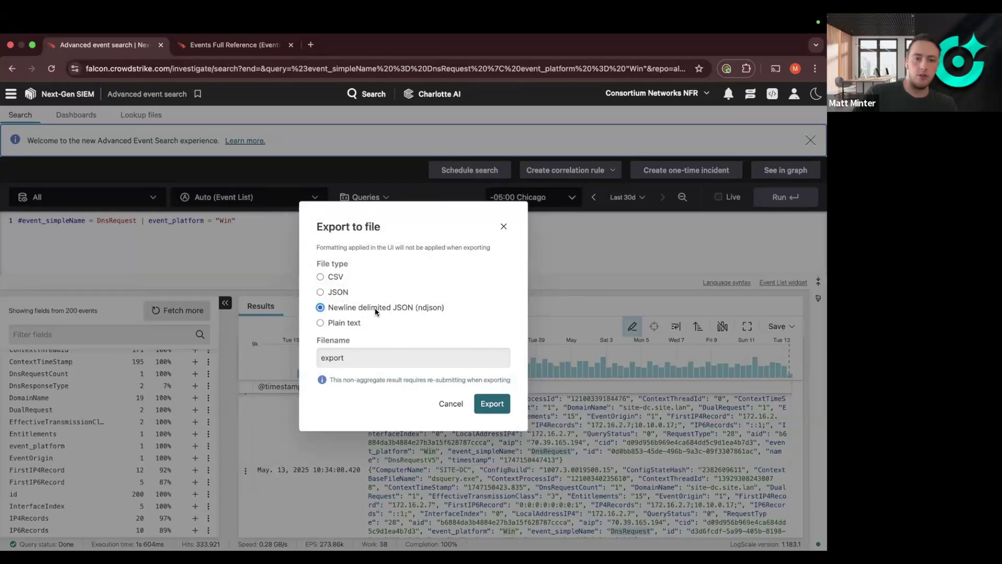
{"action": "double_click", "coordinate": [340, 359]}
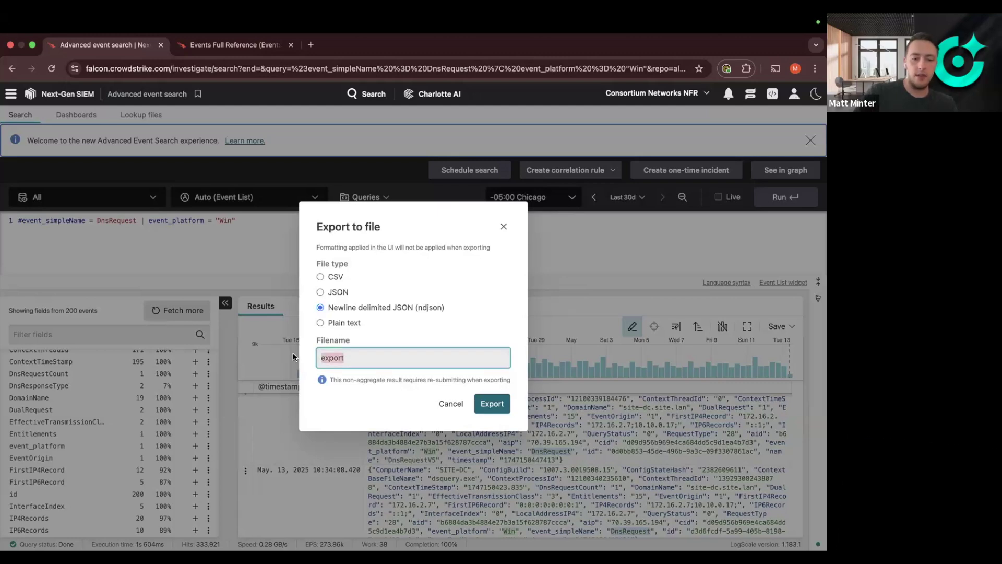
{"action": "type", "text": "DNSnsrequests on windows hosts"}
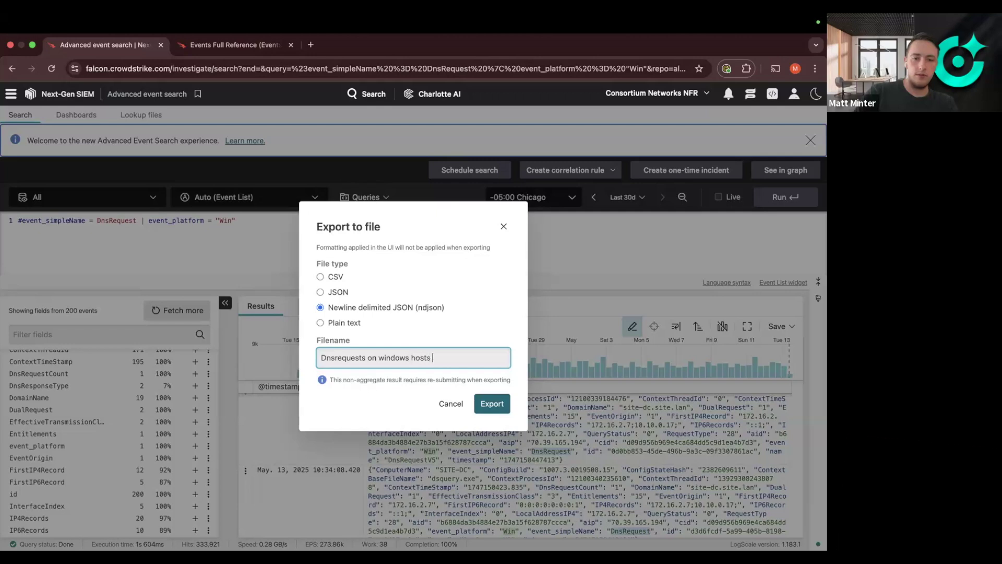
{"action": "key", "text": "BackSpace"}
Close the export dialog without exporting and scroll down through the DNS results
{"action": "left_click", "coordinate": [504, 227]}
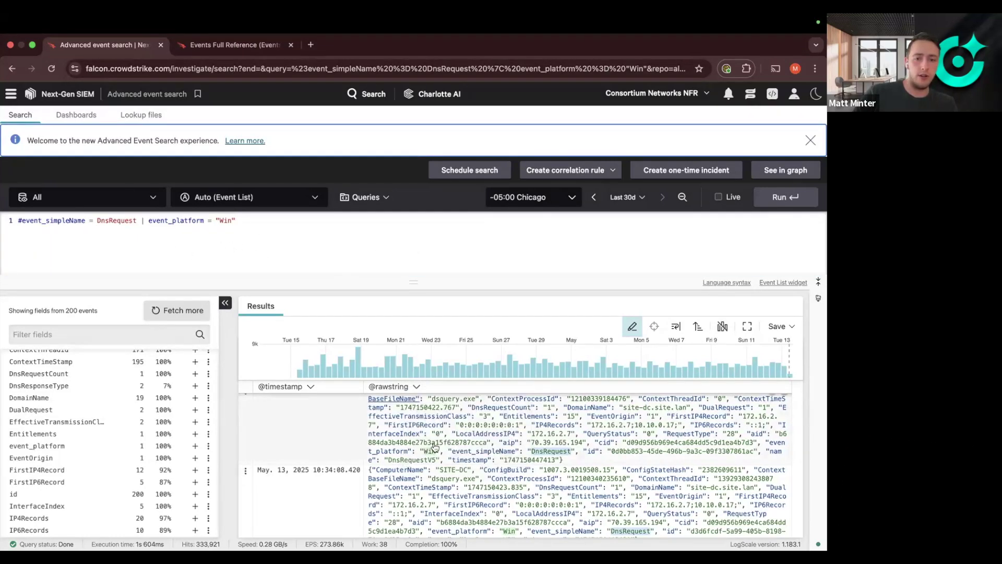
{"action": "scroll", "coordinate": [416, 454], "scroll_direction": "down", "scroll_amount": 5}
{"action": "scroll", "coordinate": [416, 454], "scroll_direction": "down", "scroll_amount": 10}
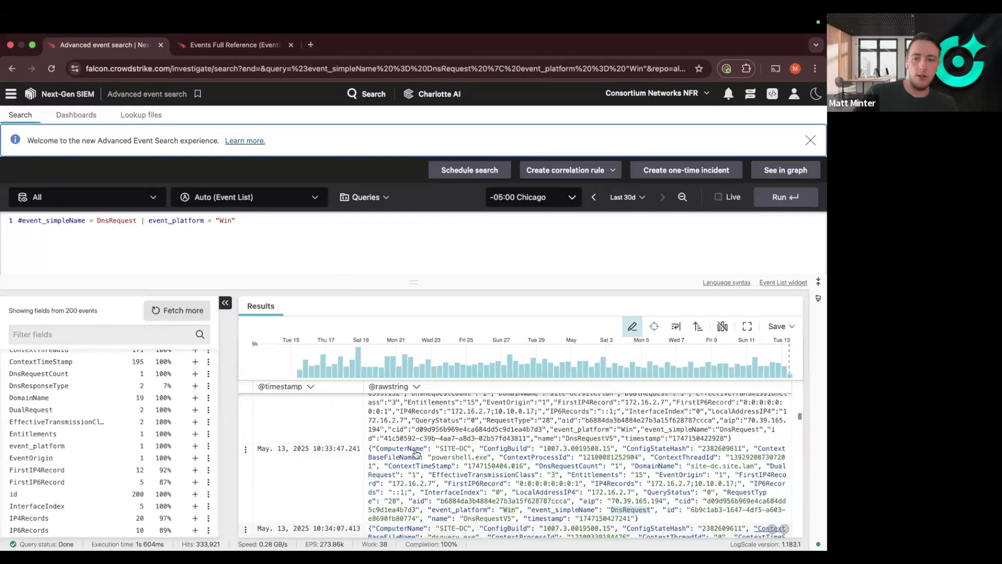
{"action": "scroll", "coordinate": [405, 457], "scroll_direction": "down", "scroll_amount": 10}
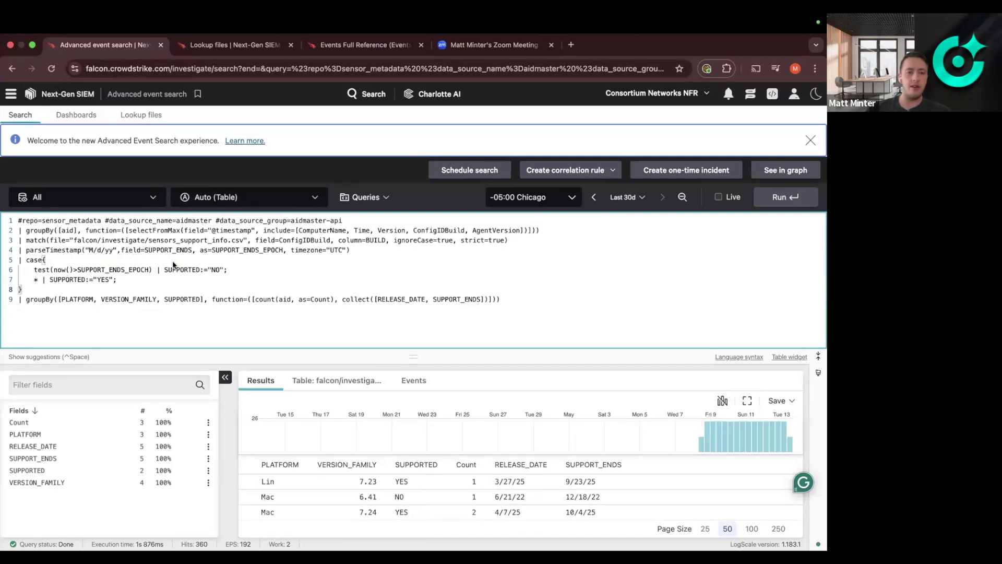
{"action": "scroll", "coordinate": [402, 493], "scroll_direction": "down", "scroll_amount": 5}
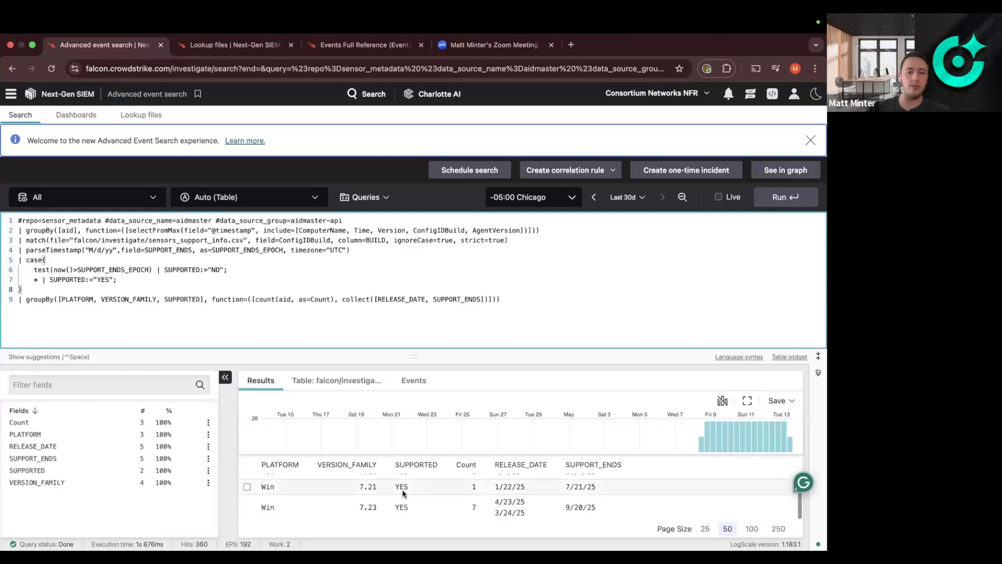
{"action": "scroll", "coordinate": [402, 491], "scroll_direction": "up", "scroll_amount": 3}
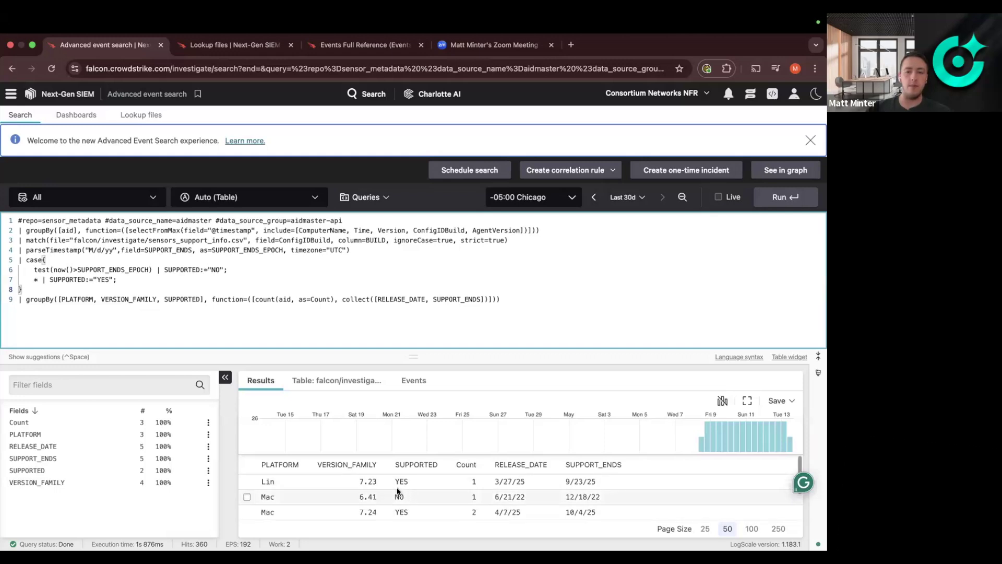
{"action": "scroll", "coordinate": [397, 488], "scroll_direction": "down", "scroll_amount": 3}
{"action": "scroll", "coordinate": [397, 488], "scroll_direction": "up", "scroll_amount": 3}
{"action": "scroll", "coordinate": [395, 493], "scroll_direction": "down", "scroll_amount": 3}
{"action": "scroll", "coordinate": [395, 493], "scroll_direction": "up", "scroll_amount": 3}
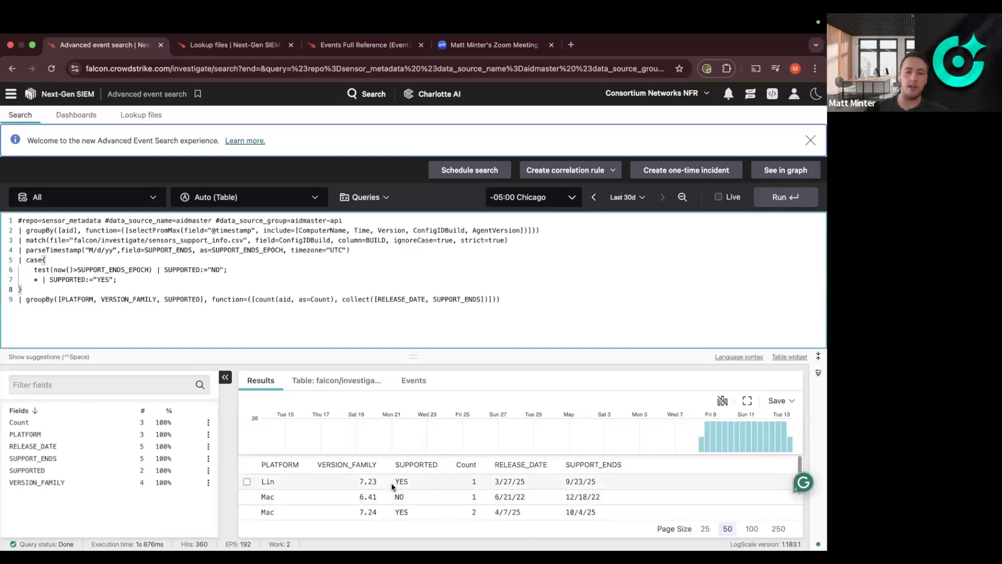
{"action": "scroll", "coordinate": [312, 496], "scroll_direction": "down", "scroll_amount": 1}
{"action": "scroll", "coordinate": [310, 495], "scroll_direction": "up", "scroll_amount": 1}
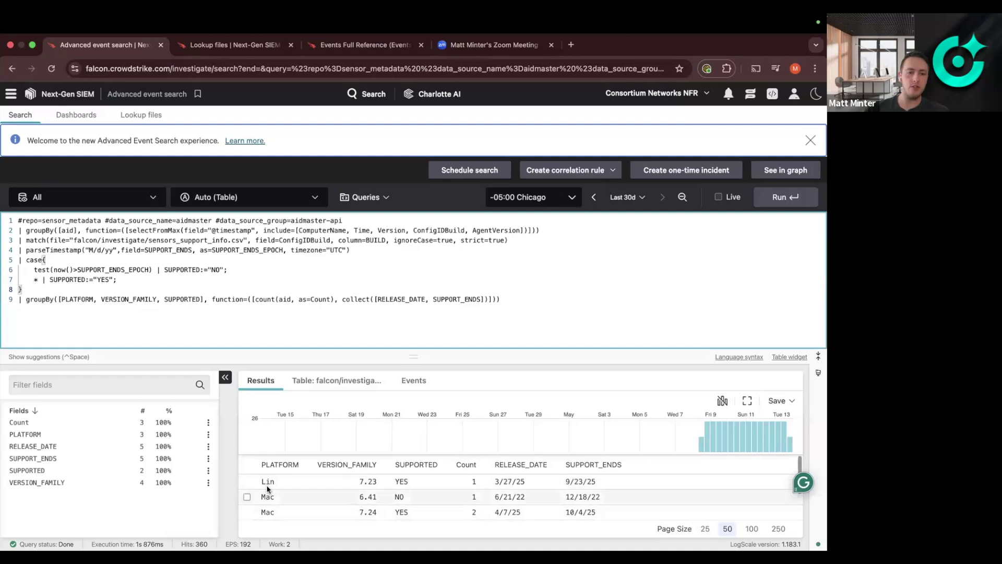
{"action": "scroll", "coordinate": [285, 491], "scroll_direction": "down", "scroll_amount": 1}
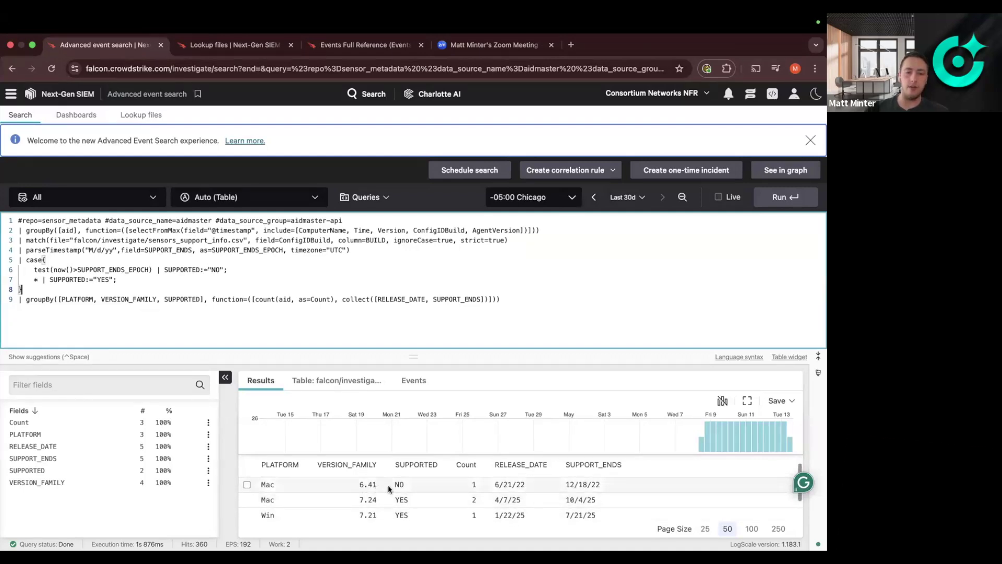
{"action": "scroll", "coordinate": [408, 491], "scroll_direction": "up", "scroll_amount": 1}
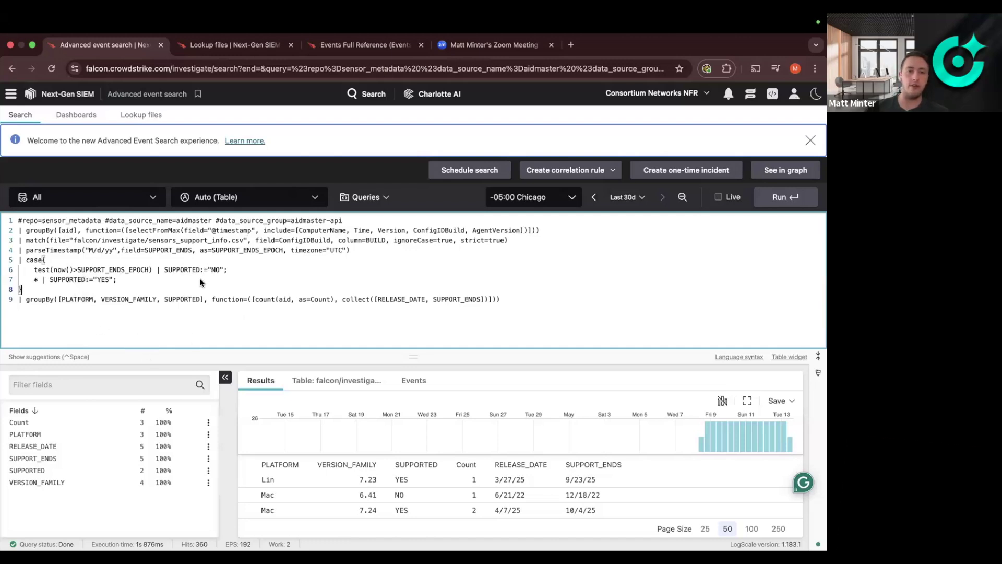
{"action": "mouse_move", "coordinate": [168, 250]}
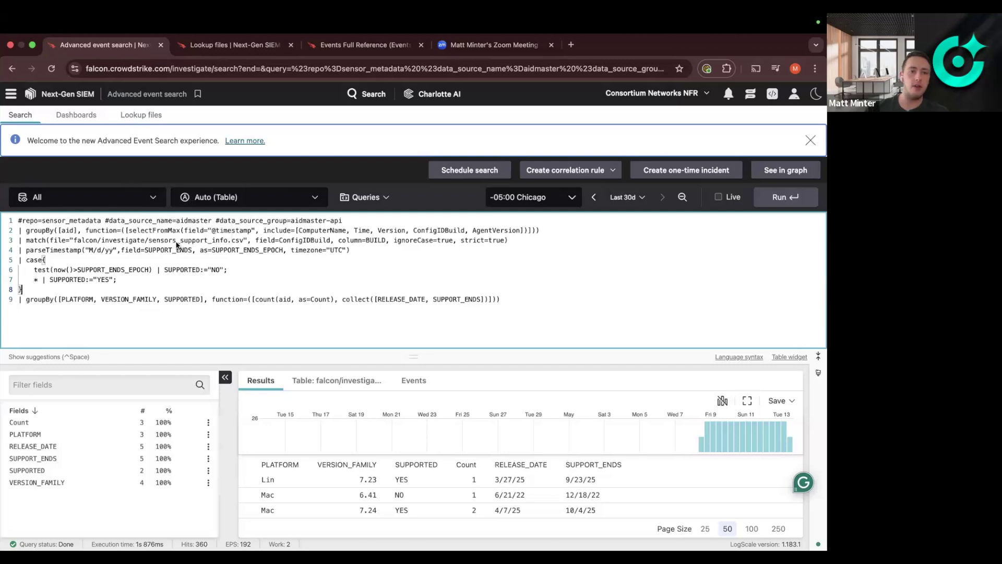
{"action": "left_click_drag", "start_coordinate": [74, 241], "coordinate": [245, 245]}
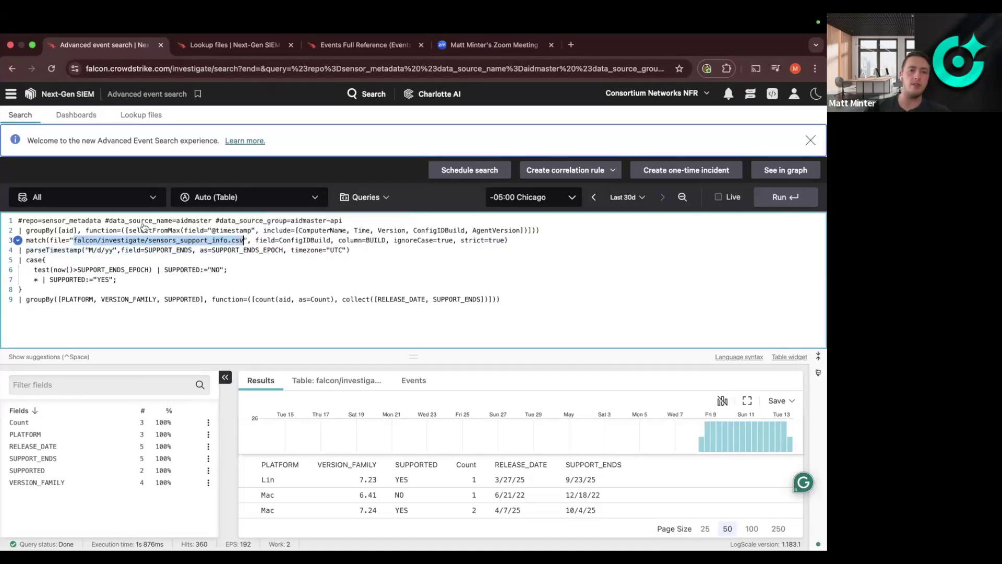
Search the Lookup files for 'support' to find sensors_support_info.csv, then return to event search
{"action": "left_click", "coordinate": [222, 47]}
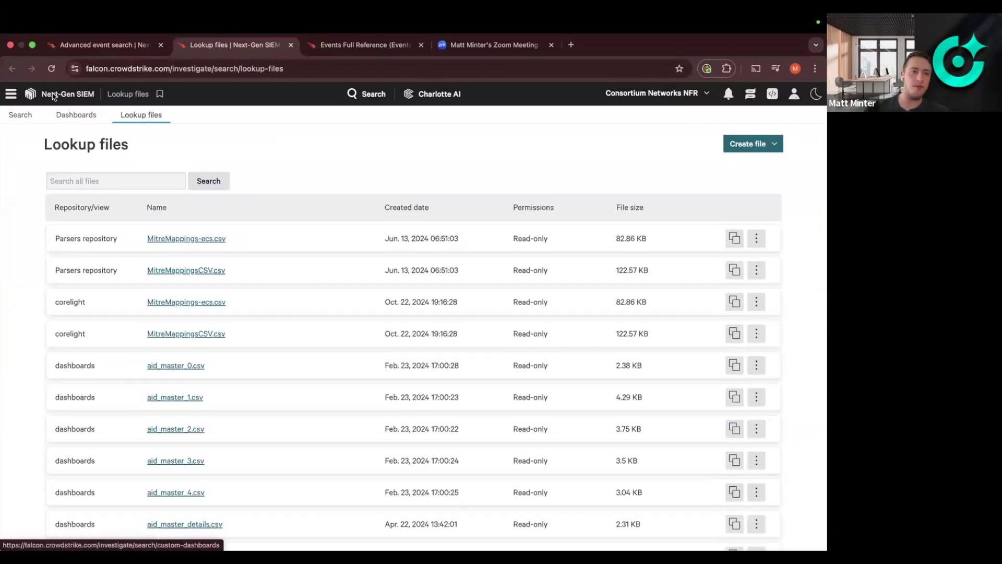
{"action": "left_click", "coordinate": [11, 93]}
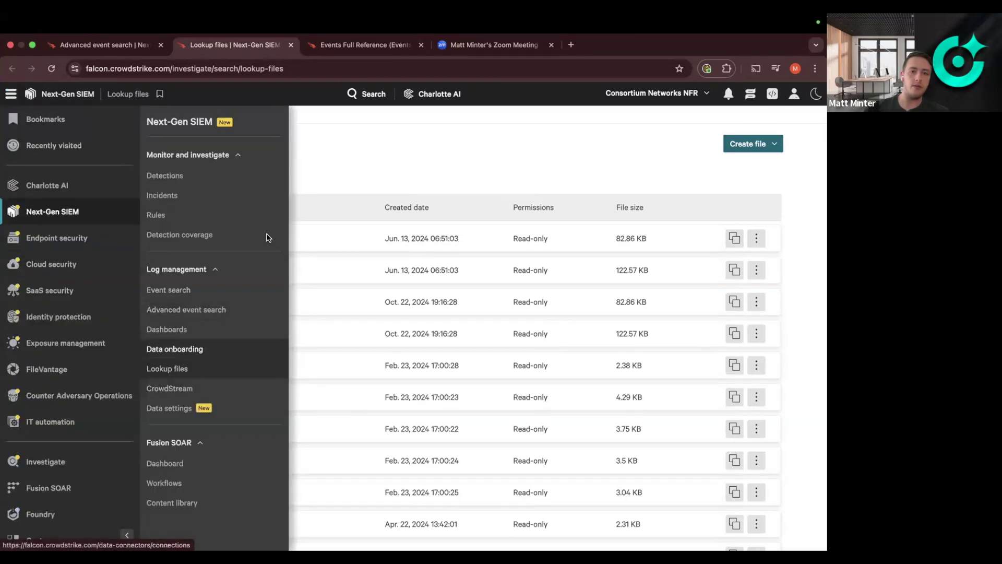
{"action": "left_click", "coordinate": [358, 150]}
{"action": "left_click", "coordinate": [83, 183]}
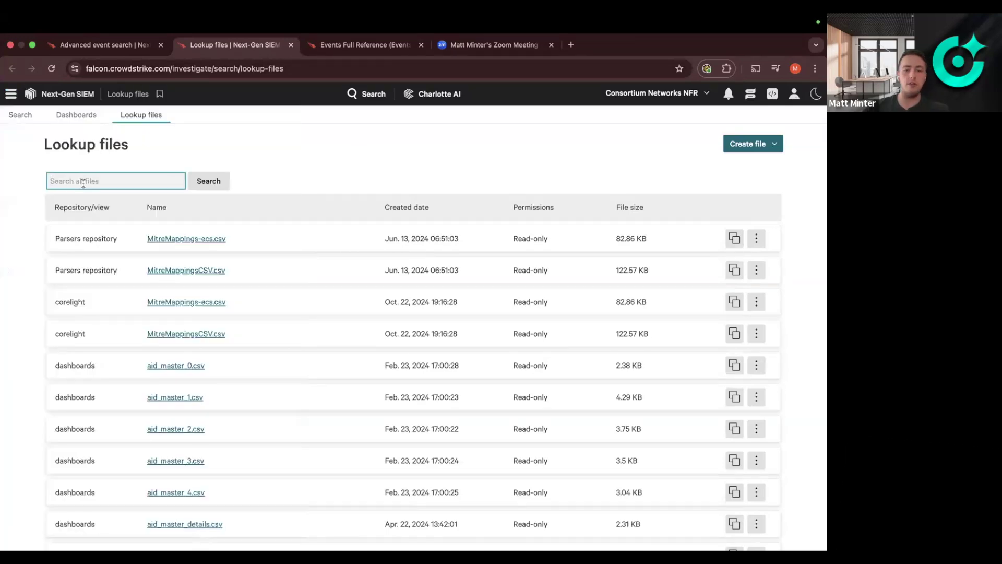
{"action": "type", "text": "sup"}
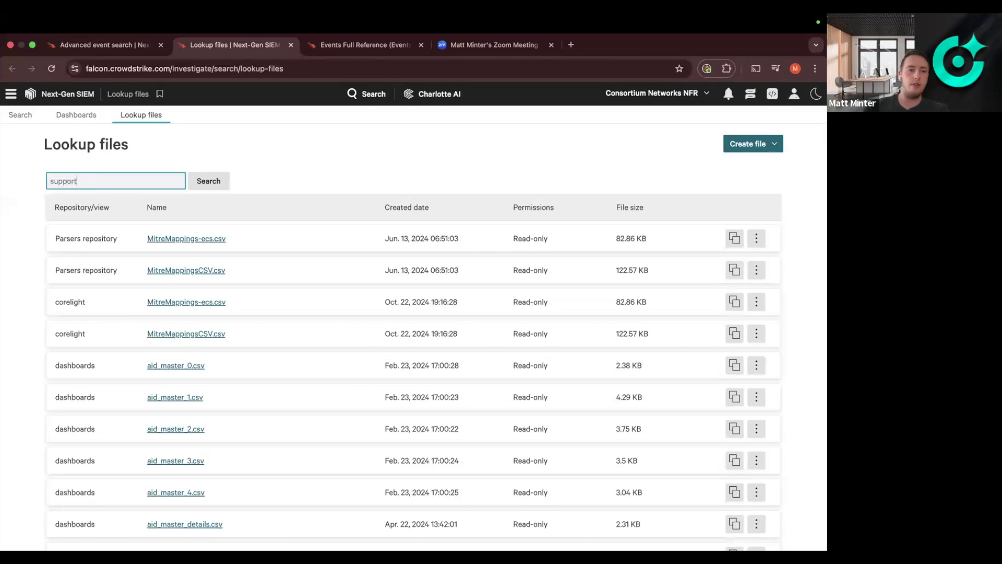
{"action": "type", "text": "port"}
{"action": "key", "text": "Return"}
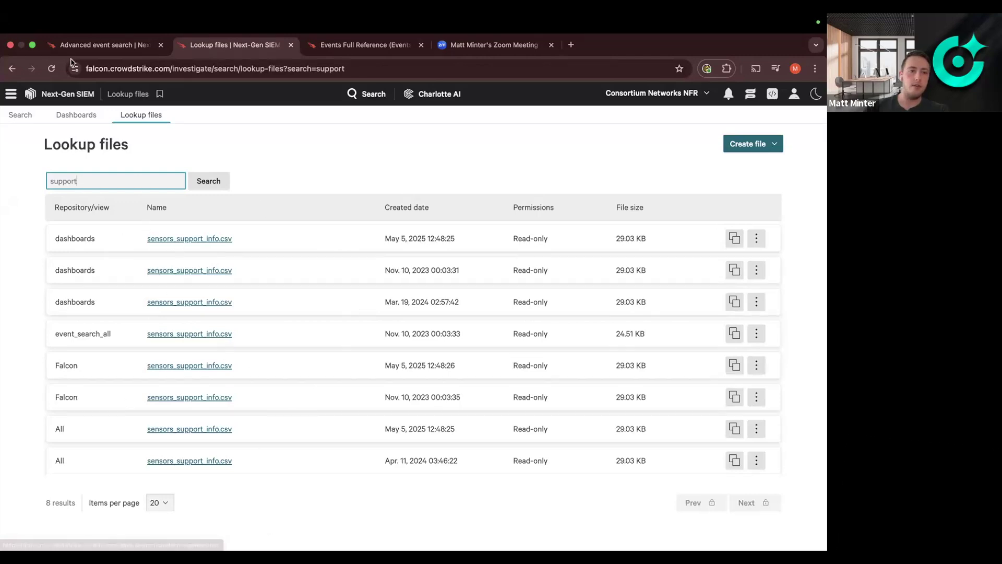
{"action": "left_click", "coordinate": [105, 46]}
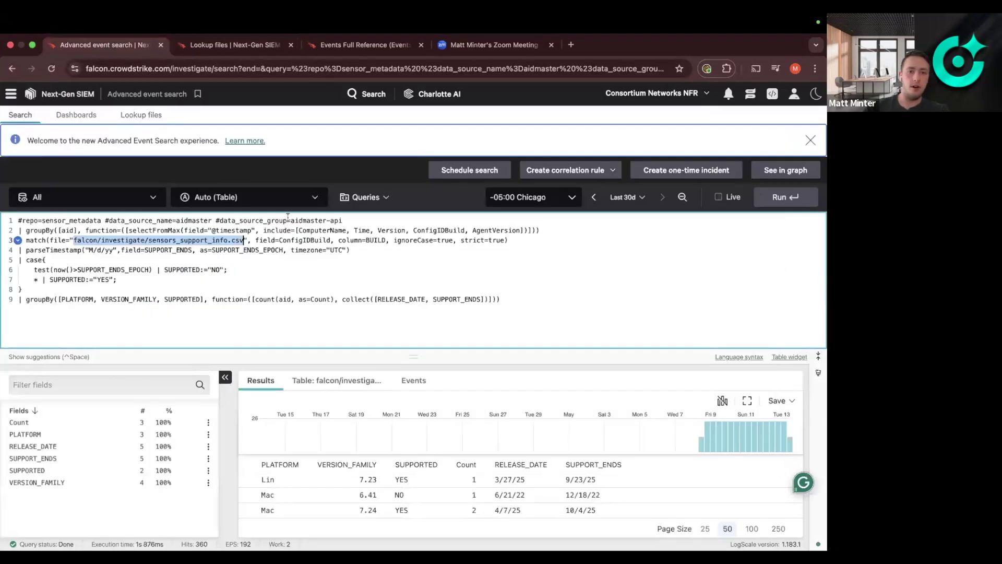
Select the sensors_support_info.csv file name on query line 3 and review the results table
{"action": "left_click", "coordinate": [275, 240]}
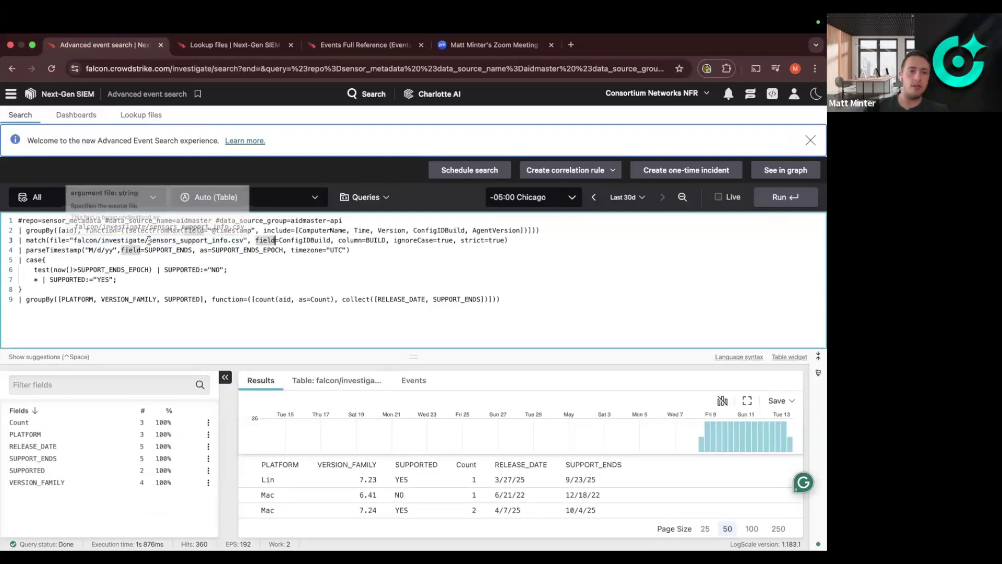
{"action": "left_click_drag", "start_coordinate": [150, 240], "coordinate": [240, 241]}
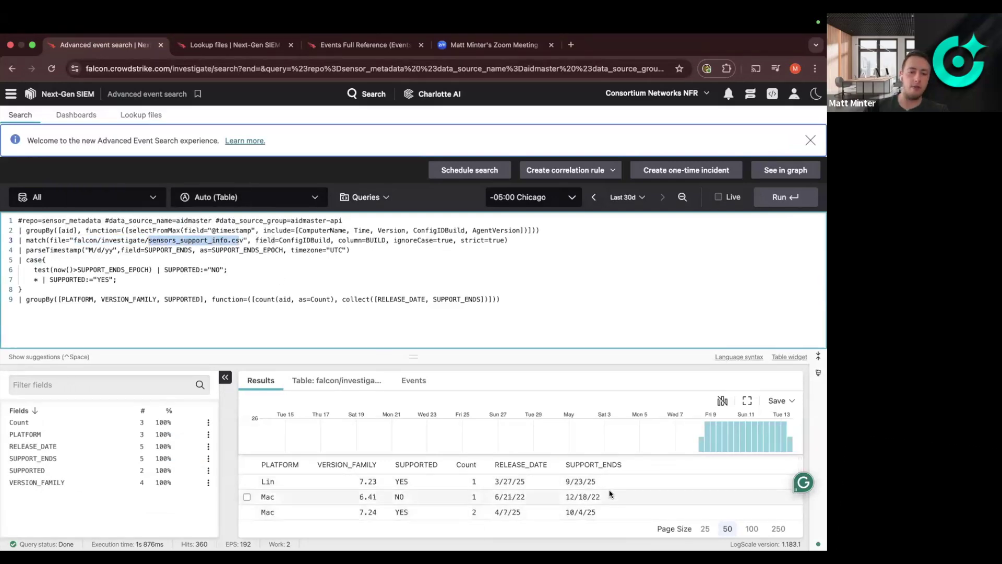
{"action": "scroll", "coordinate": [446, 487], "scroll_direction": "down", "scroll_amount": 3}
{"action": "scroll", "coordinate": [446, 487], "scroll_direction": "up", "scroll_amount": 3}
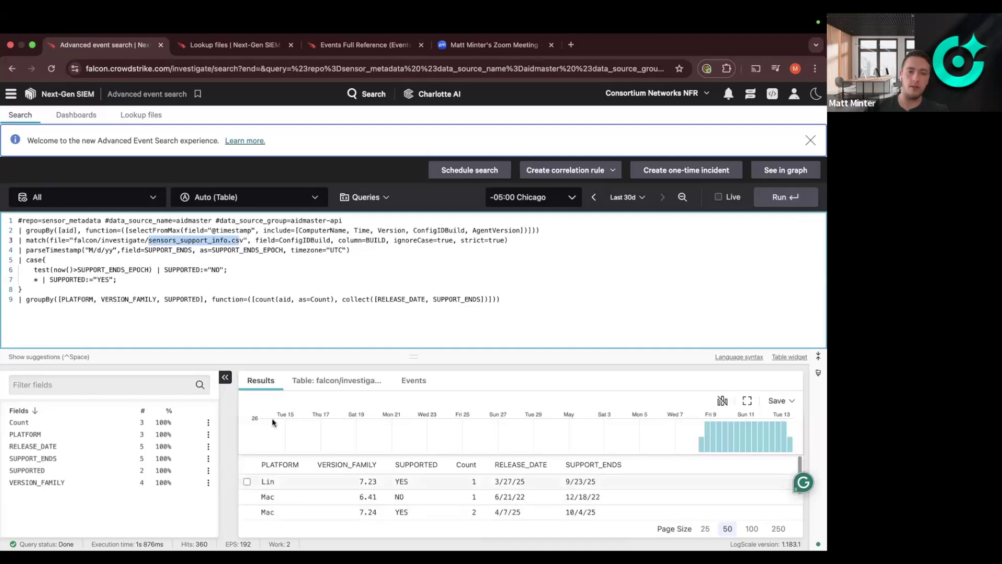
{"action": "scroll", "coordinate": [345, 470], "scroll_direction": "right", "scroll_amount": 2}
{"action": "scroll", "coordinate": [370, 513], "scroll_direction": "left", "scroll_amount": 2}
{"action": "scroll", "coordinate": [370, 513], "scroll_direction": "down", "scroll_amount": 3}
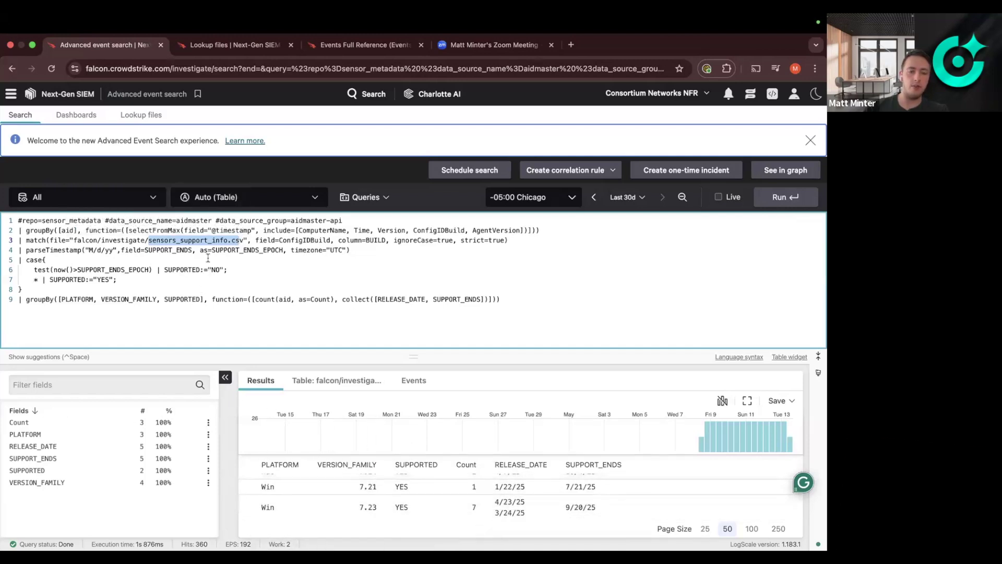
{"action": "scroll", "coordinate": [577, 485], "scroll_direction": "up", "scroll_amount": 3}
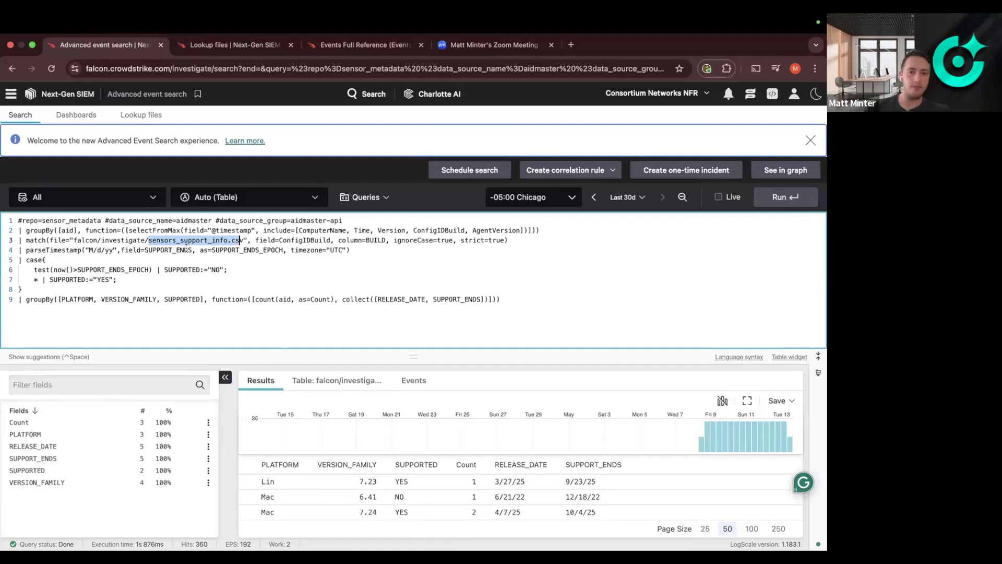
Extend the selection over the whole lookup file name, then show the Save choices
{"action": "key", "text": "shift+Right"}
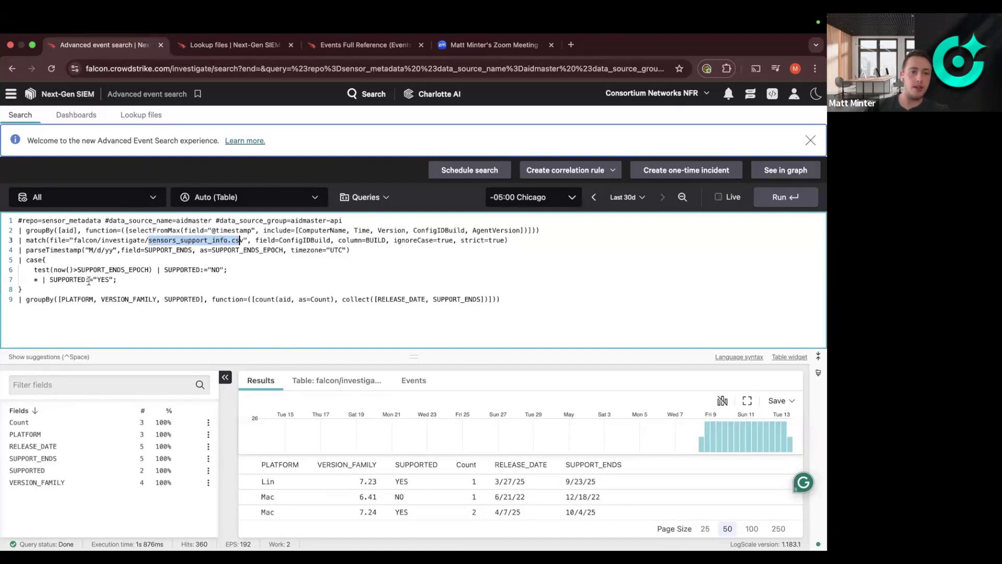
{"action": "key", "text": "shift+Right"}
{"action": "key", "text": "shift+Right"}
{"action": "key", "text": "shift+Right"}
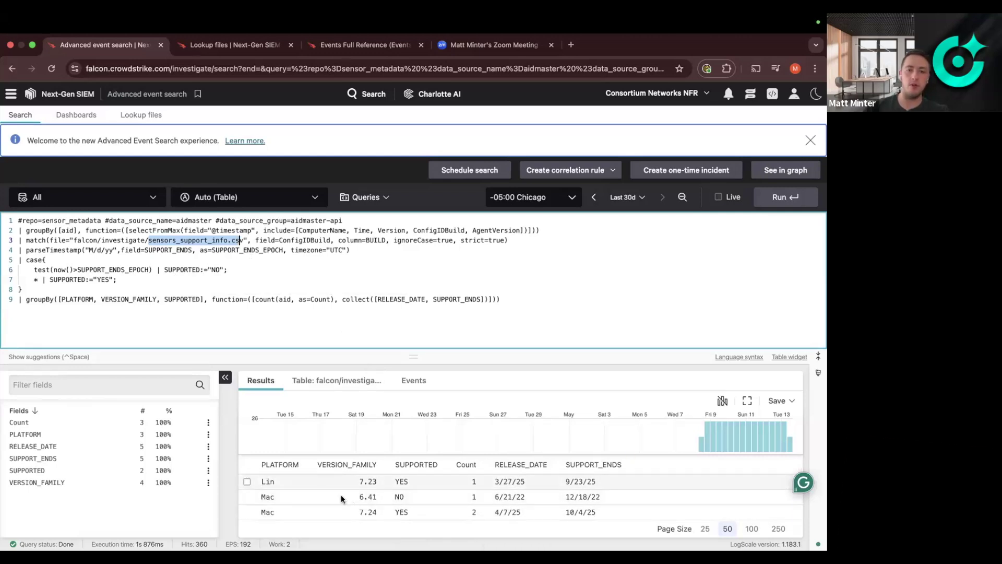
{"action": "scroll", "coordinate": [342, 498], "scroll_direction": "down", "scroll_amount": 2}
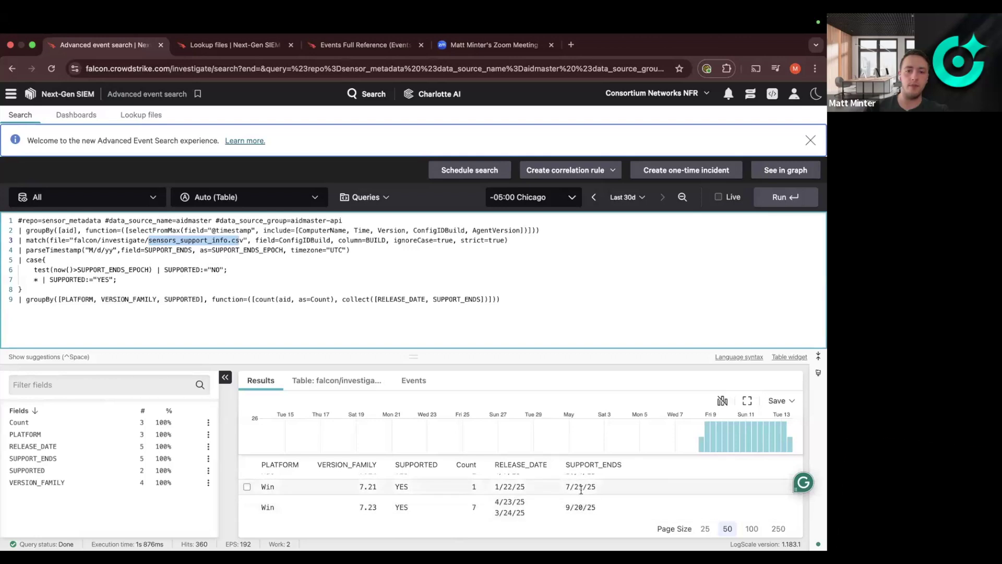
{"action": "scroll", "coordinate": [522, 498], "scroll_direction": "up", "scroll_amount": 2}
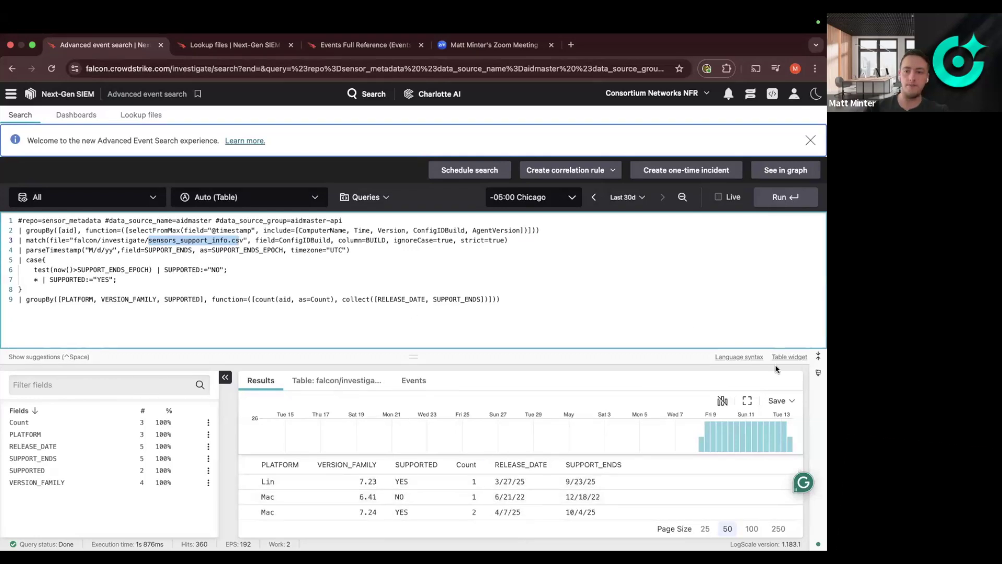
{"action": "left_click", "coordinate": [778, 400]}
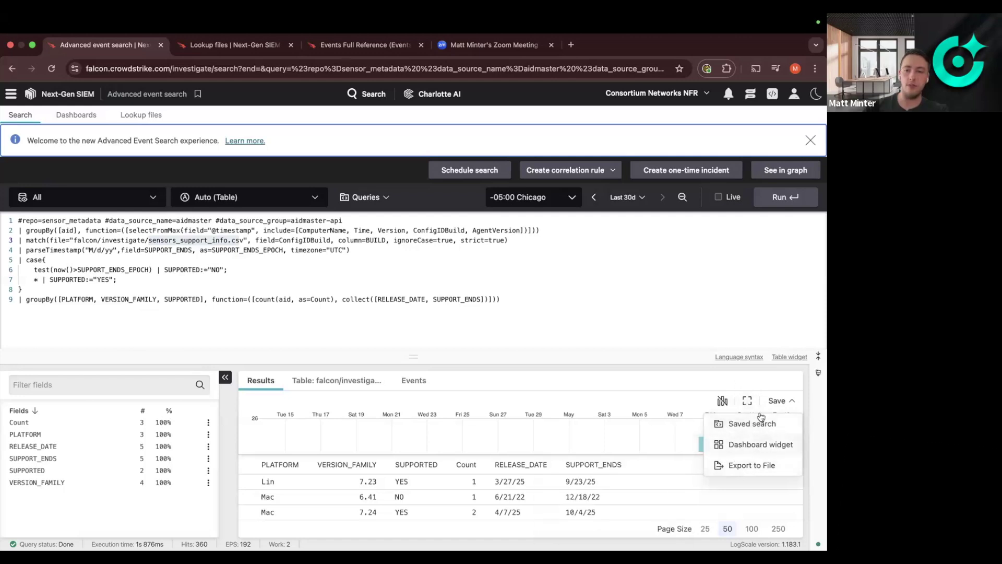
Close the Save dropdown by clicking back into the sensor-support query editor
{"action": "left_click", "coordinate": [229, 278]}
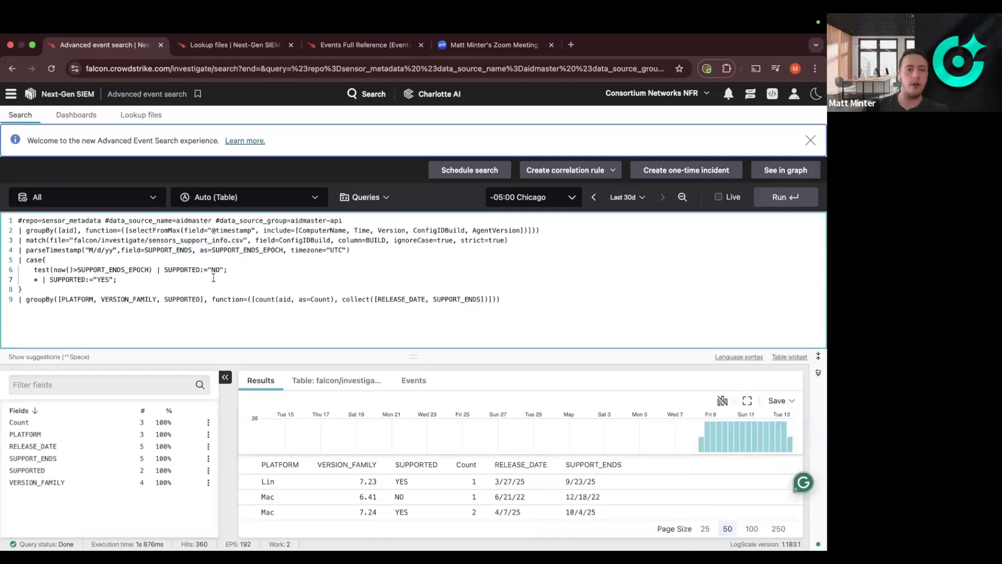